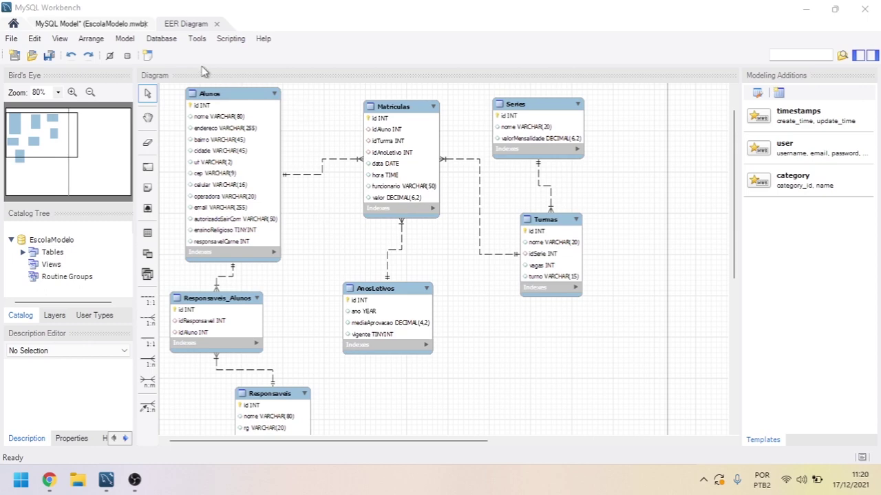
pyautogui.click(165, 44)
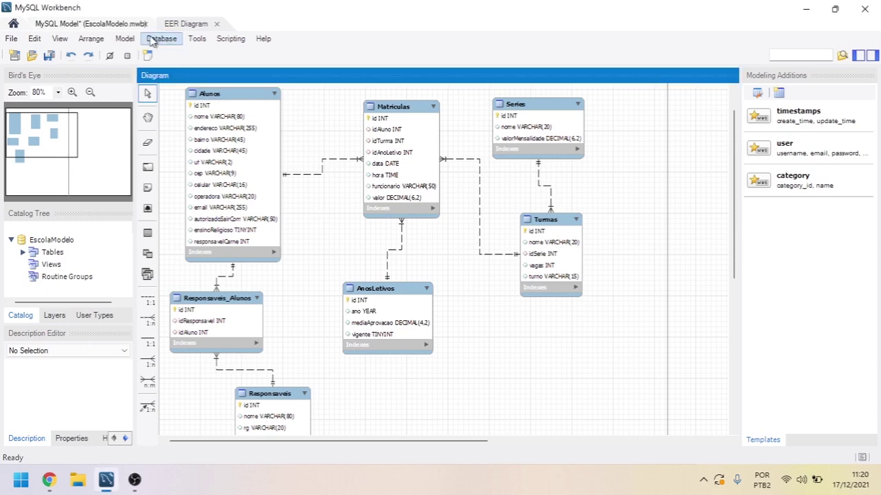
pyautogui.click(157, 42)
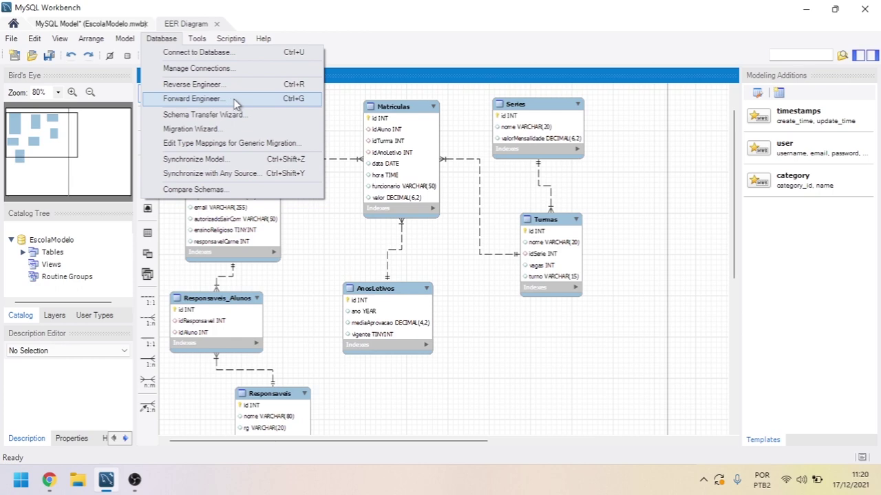
pyautogui.click(358, 55)
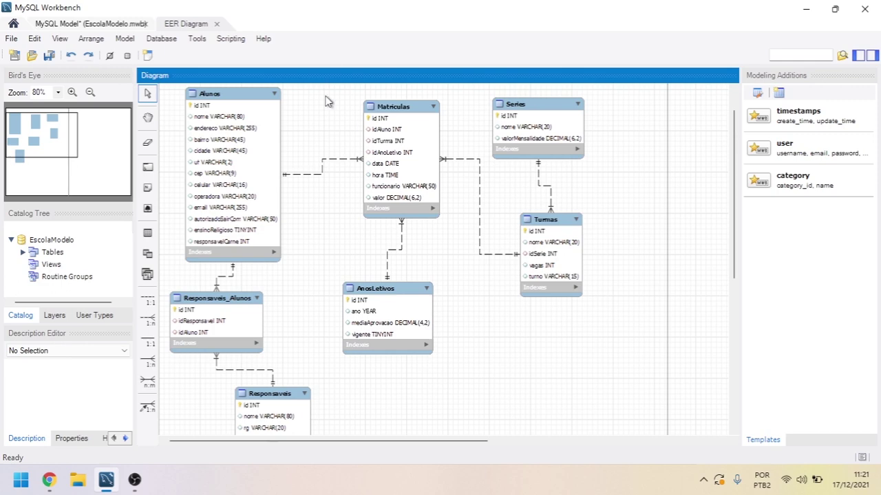
pyautogui.click(157, 39)
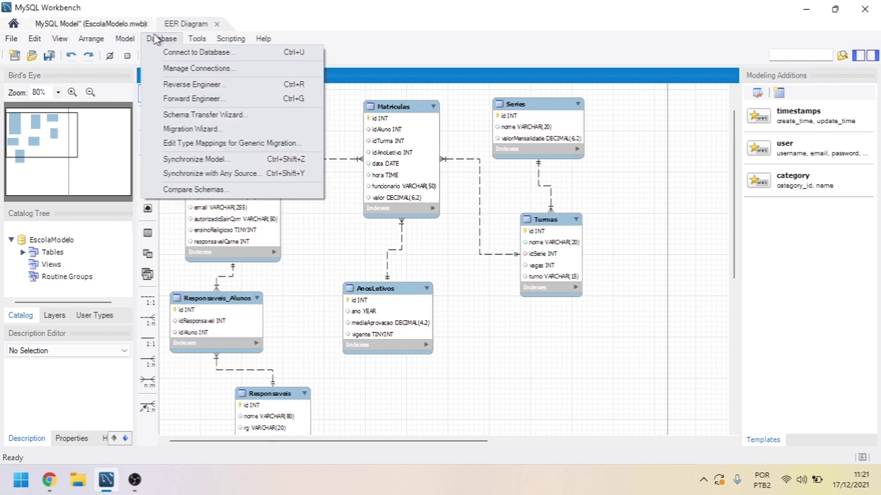
pyautogui.click(346, 135)
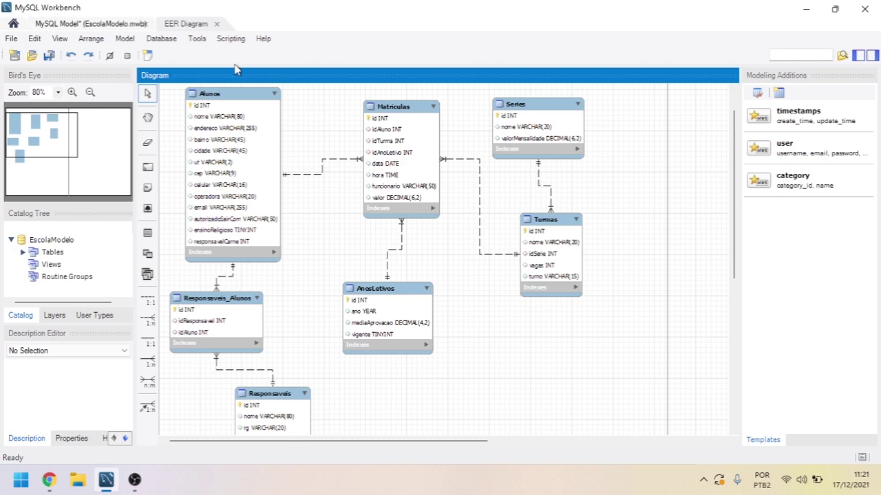
pyautogui.click(169, 41)
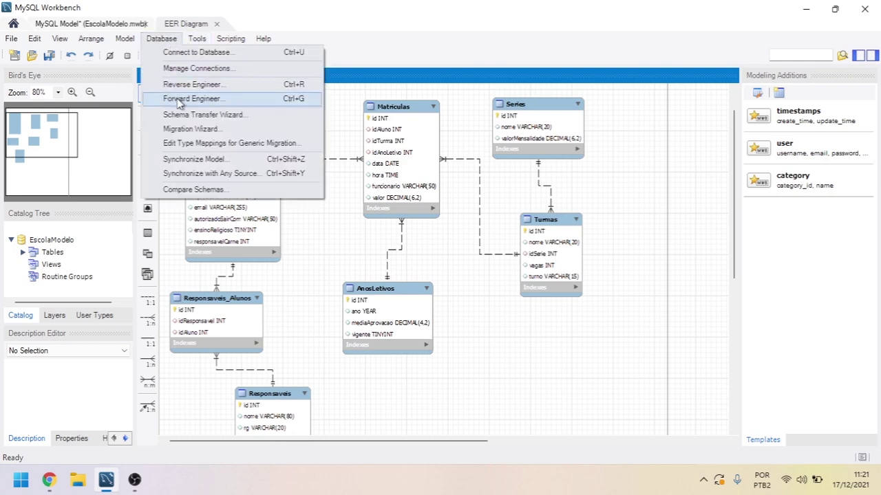
# Step: Open the MySQL modeling preferences and check the default target MySQL version
pyautogui.click(36, 43)
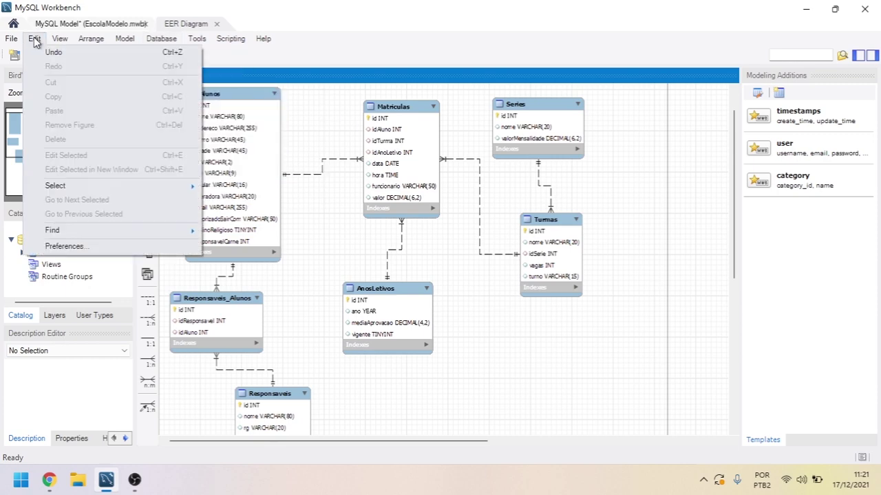
pyautogui.click(64, 246)
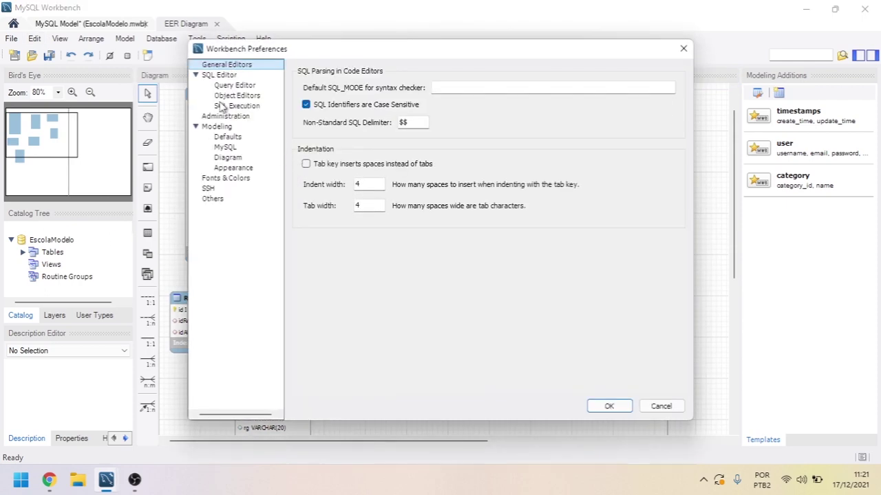
pyautogui.click(240, 149)
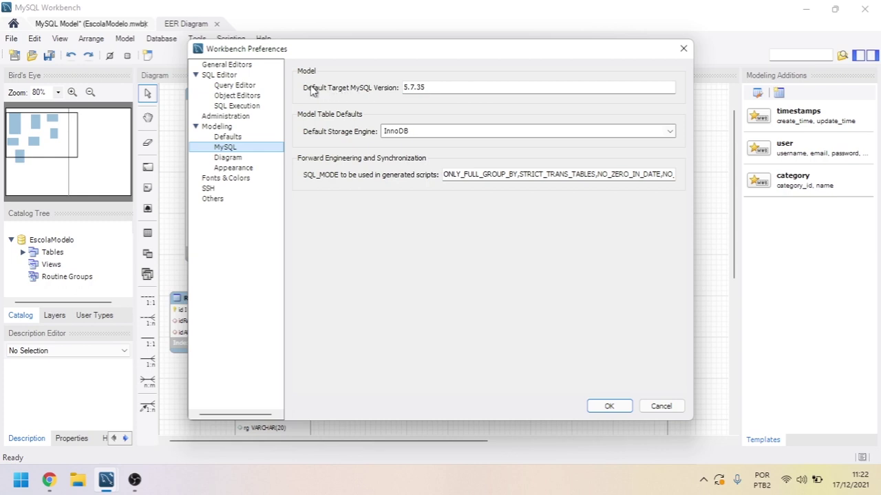
pyautogui.moveTo(442, 88); pyautogui.dragTo(403, 88)
pyautogui.click(444, 91)
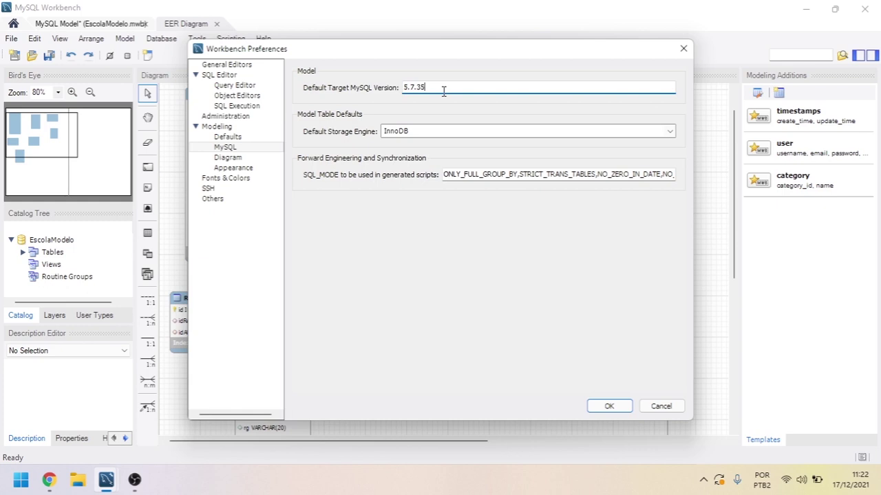
pyautogui.moveTo(444, 90); pyautogui.dragTo(403, 88)
pyautogui.click(439, 88)
# Step: Switch to the Wikipedia MySQL page in Chrome, examine versions 5.7 and 8.0 in the release history table, and return to MySQL Workbench
pyautogui.moveTo(48, 479)
pyautogui.click(81, 432)
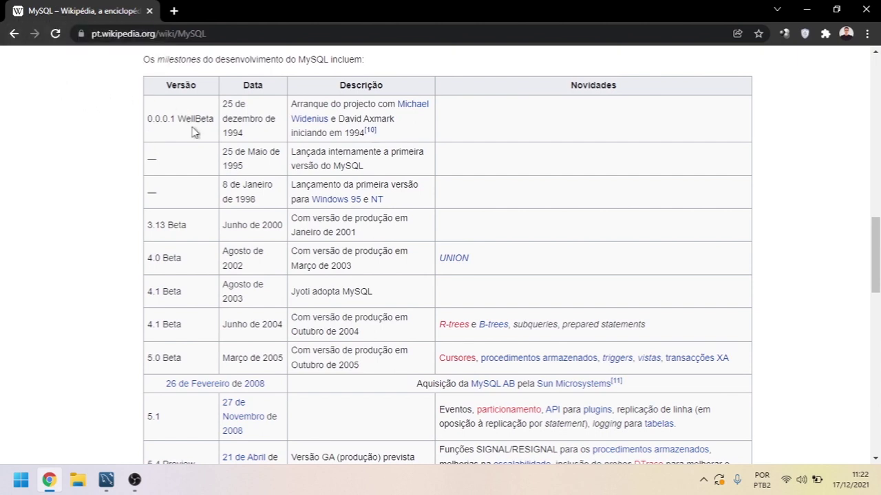
pyautogui.scroll(-1, 194, 133)
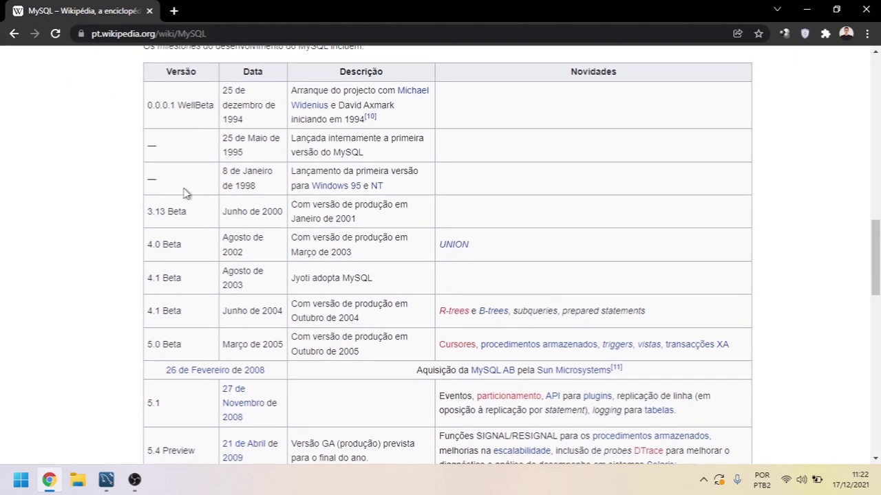
pyautogui.scroll(-2, 188, 281)
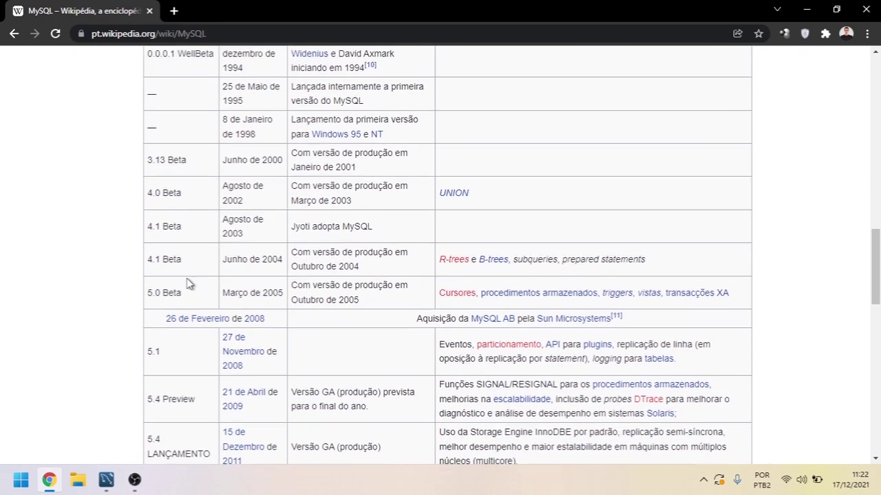
pyautogui.scroll(-3, 181, 346)
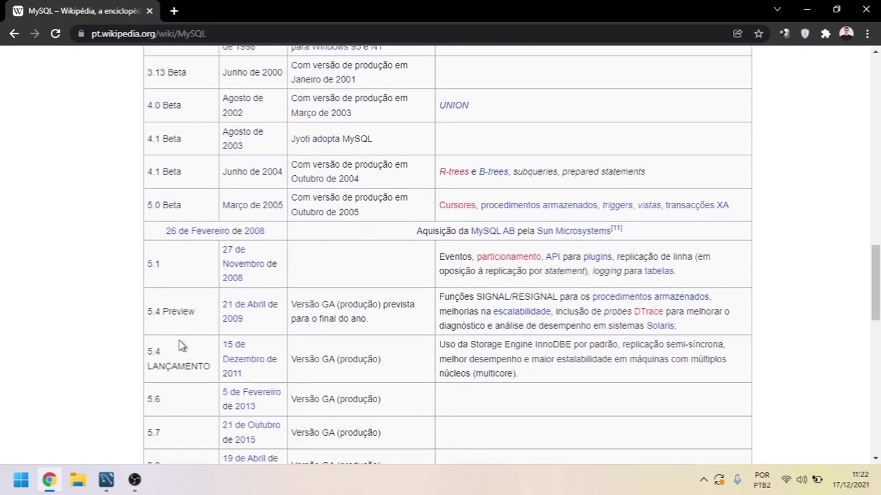
pyautogui.scroll(-1, 178, 346)
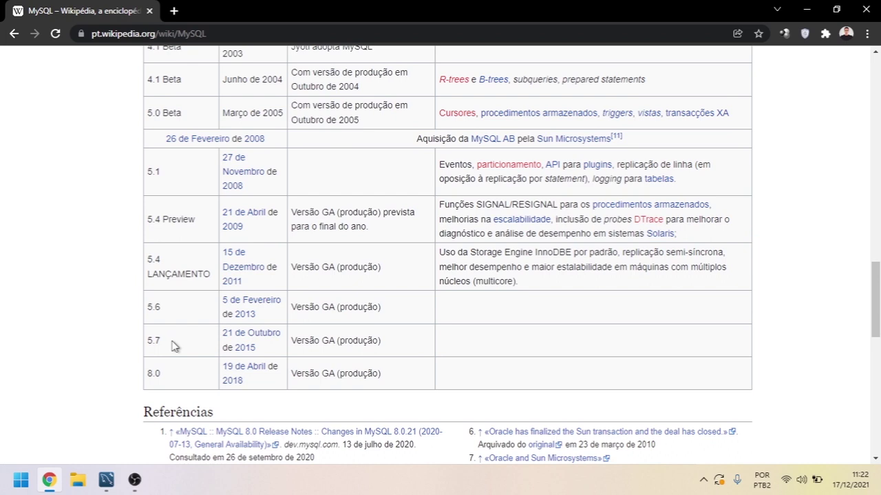
pyautogui.moveTo(159, 340); pyautogui.dragTo(149, 346)
pyautogui.click(169, 345)
pyautogui.moveTo(159, 341); pyautogui.dragTo(149, 344)
pyautogui.moveTo(162, 375); pyautogui.dragTo(148, 374)
pyautogui.click(170, 383)
pyautogui.click(172, 380)
pyautogui.click(805, 11)
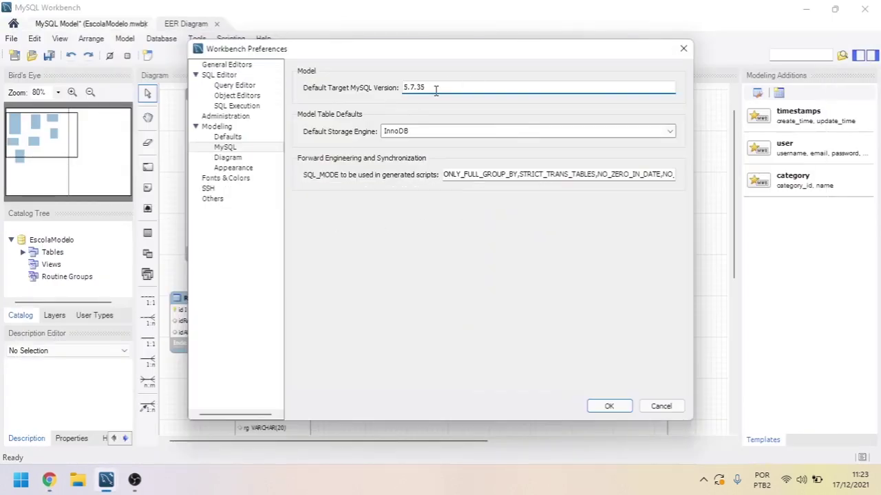
# Step: Confirm the preferences with 5.7.35 as the default target MySQL version
pyautogui.moveTo(423, 89); pyautogui.dragTo(402, 89)
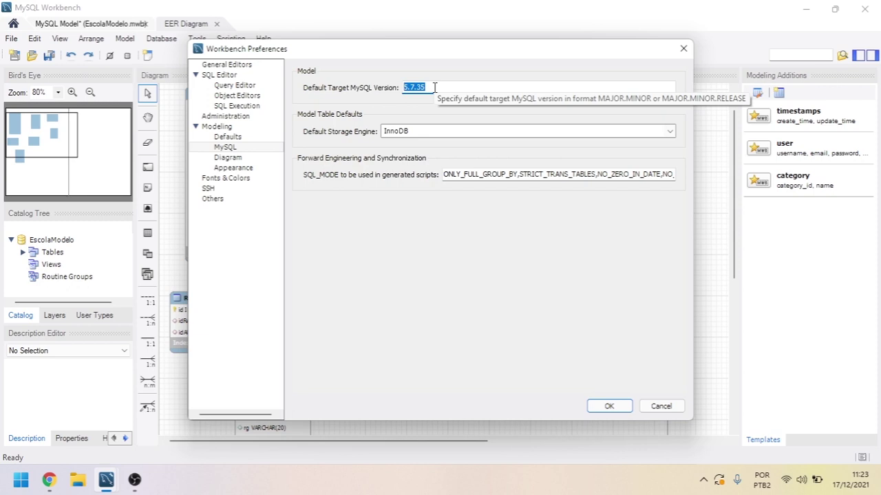
pyautogui.moveTo(434, 87); pyautogui.dragTo(404, 90)
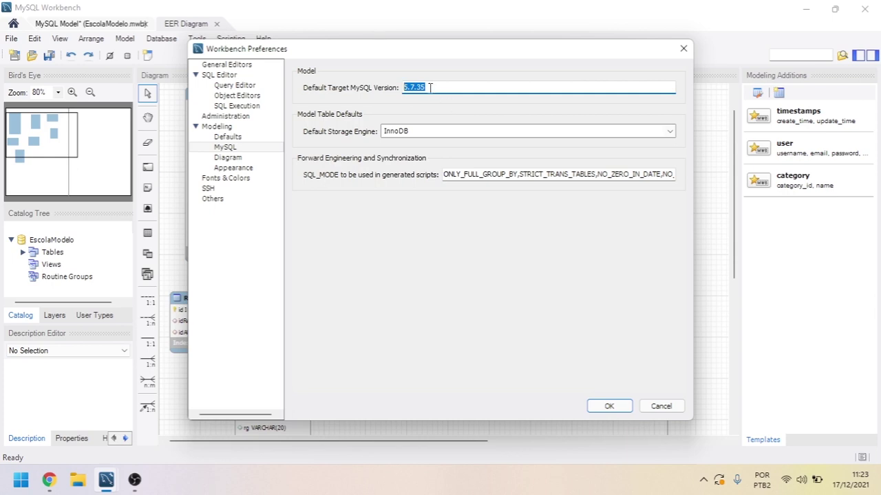
pyautogui.moveTo(428, 87); pyautogui.dragTo(397, 88)
pyautogui.click(438, 87)
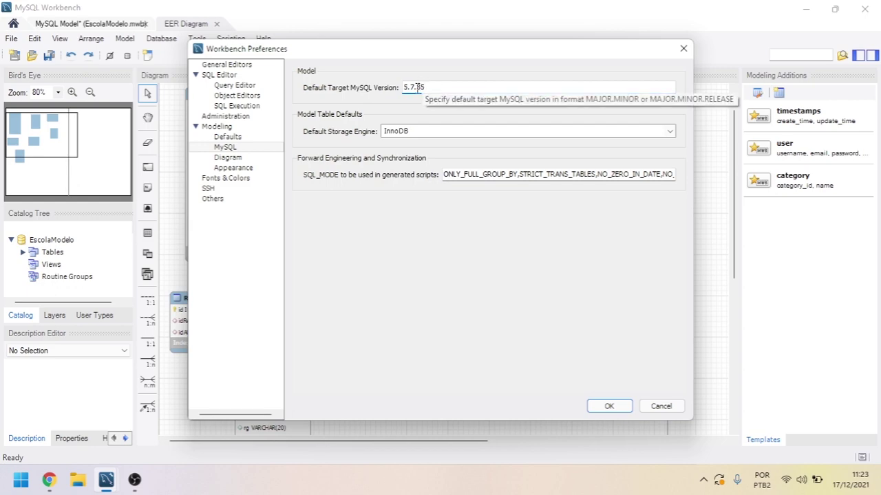
pyautogui.click(609, 406)
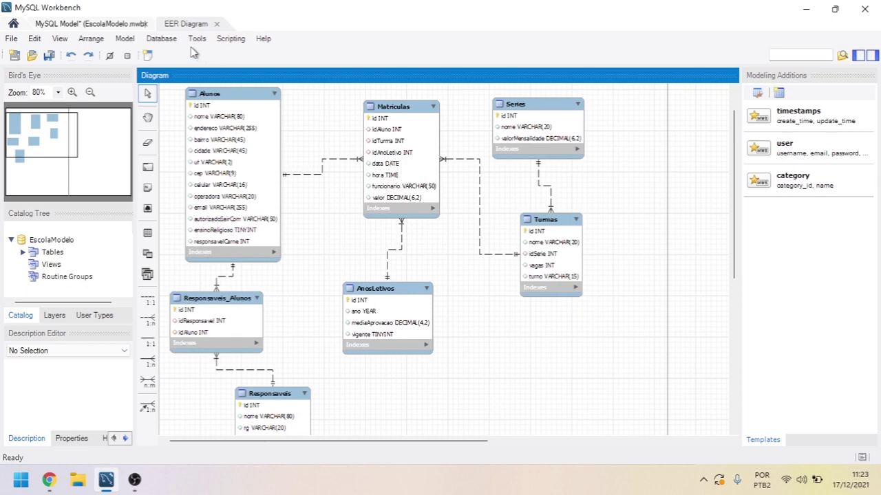
# Step: Start forward engineering the model to a database and check the stored connection's hostname and username
pyautogui.click(165, 39)
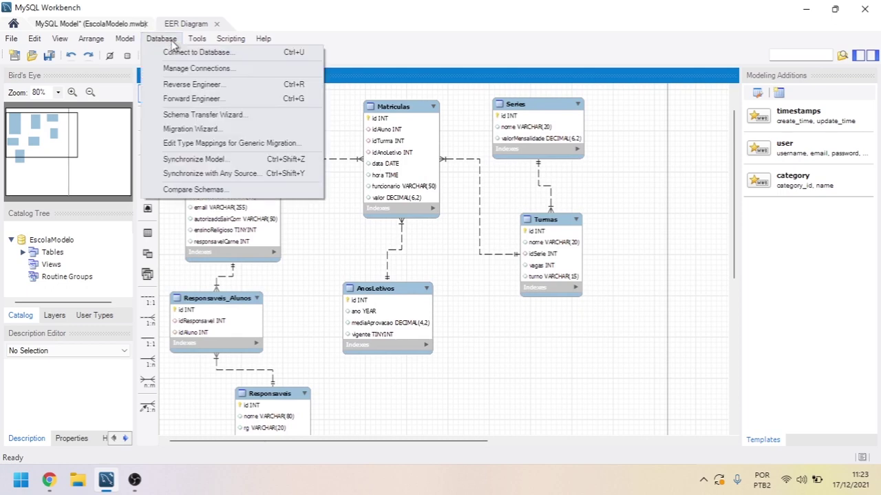
pyautogui.click(231, 100)
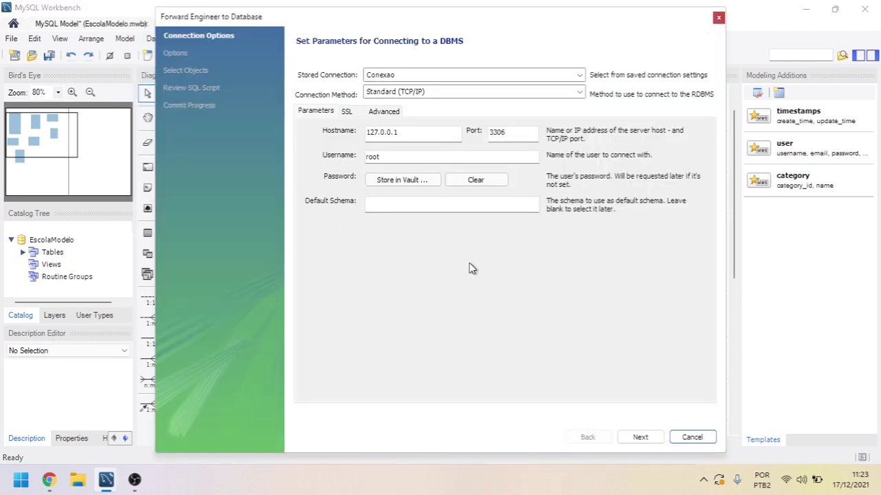
pyautogui.click(419, 132)
pyautogui.doubleClick(406, 131)
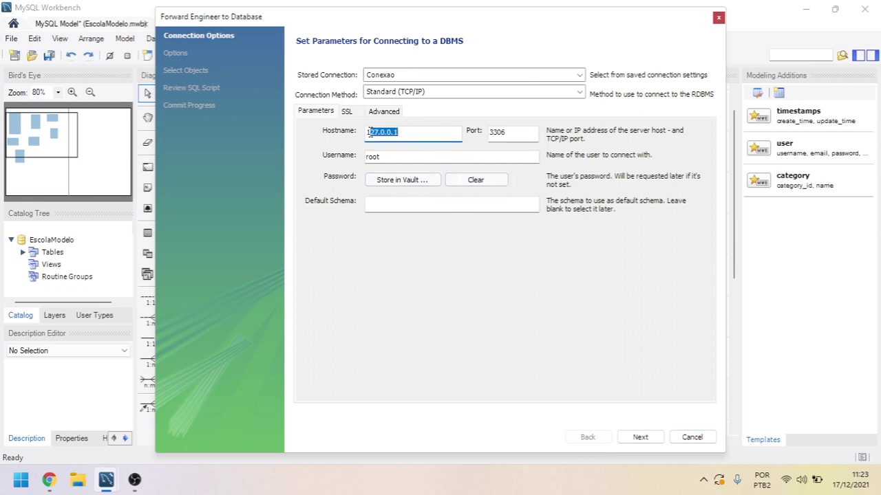
pyautogui.click(411, 138)
pyautogui.moveTo(412, 138); pyautogui.dragTo(366, 136)
pyautogui.click(405, 135)
pyautogui.click(385, 156)
pyautogui.moveTo(385, 156); pyautogui.dragTo(358, 158)
pyautogui.click(387, 157)
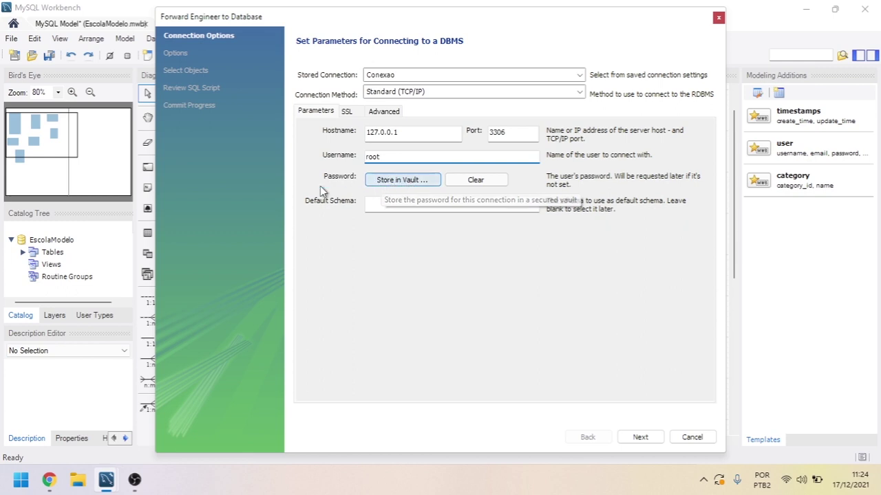
# Step: Add the line useSSL=0 to the connection's other advanced options and continue to the database creation options
pyautogui.click(382, 113)
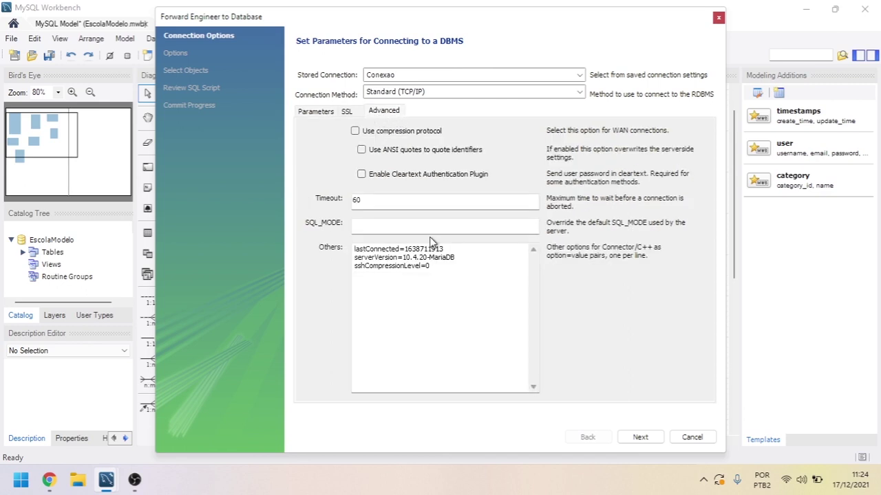
pyautogui.click(445, 267)
pyautogui.press('Return')
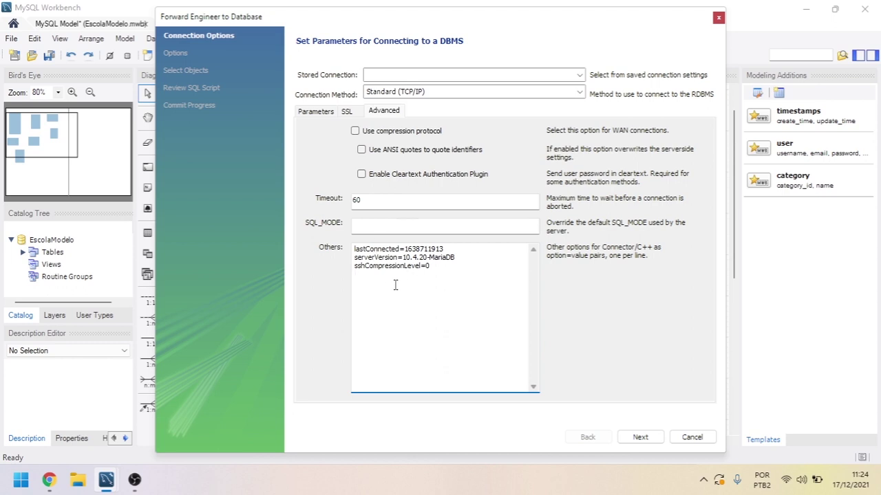
pyautogui.click(443, 271)
pyautogui.write('useSSL=0')
pyautogui.moveTo(393, 275); pyautogui.dragTo(353, 277)
pyautogui.click(401, 276)
pyautogui.moveTo(390, 277); pyautogui.dragTo(351, 277)
pyautogui.click(398, 279)
pyautogui.click(400, 275)
pyautogui.click(634, 441)
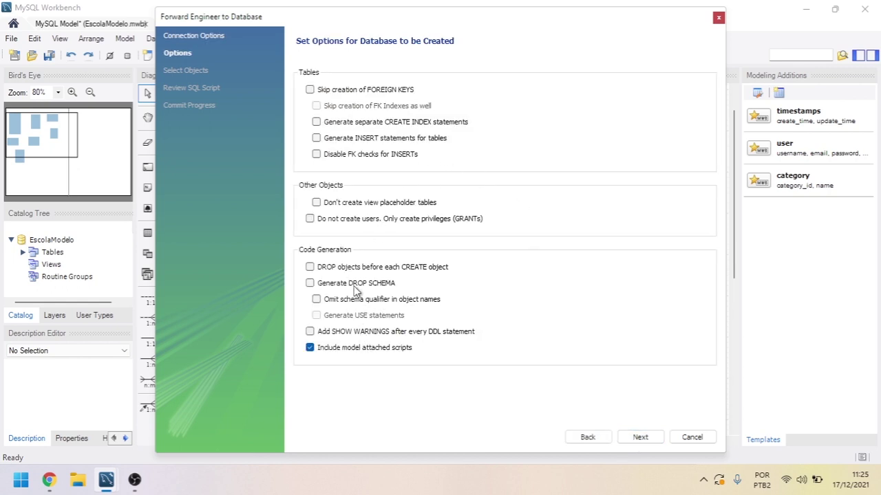
# Step: Accept the default creation options and generate the script with only the MySQL table objects exported
pyautogui.click(639, 439)
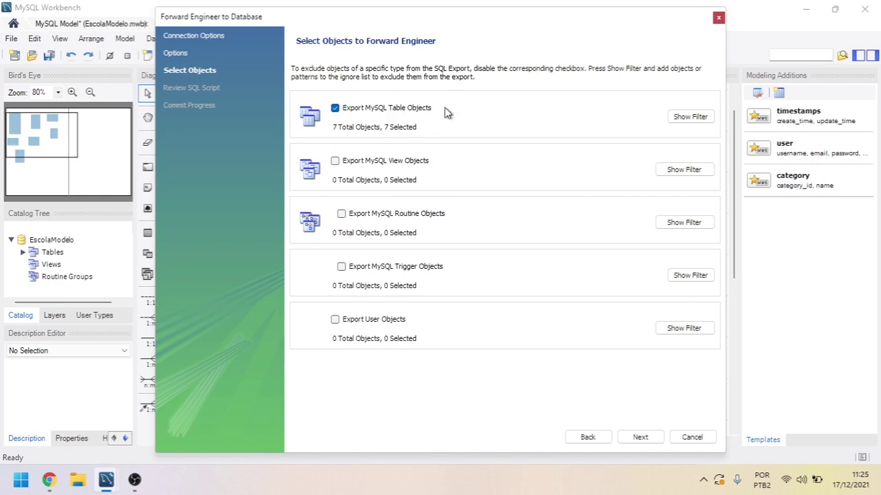
pyautogui.moveTo(426, 21); pyautogui.dragTo(559, 304)
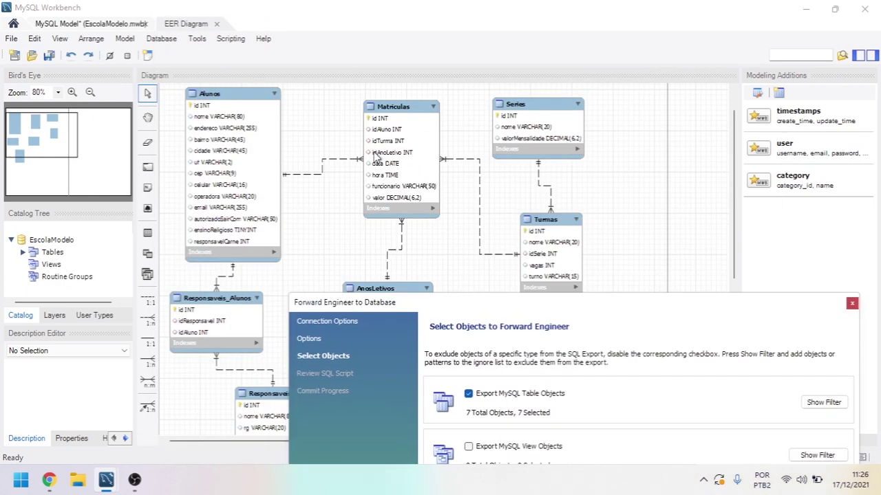
pyautogui.moveTo(495, 306); pyautogui.dragTo(366, 14)
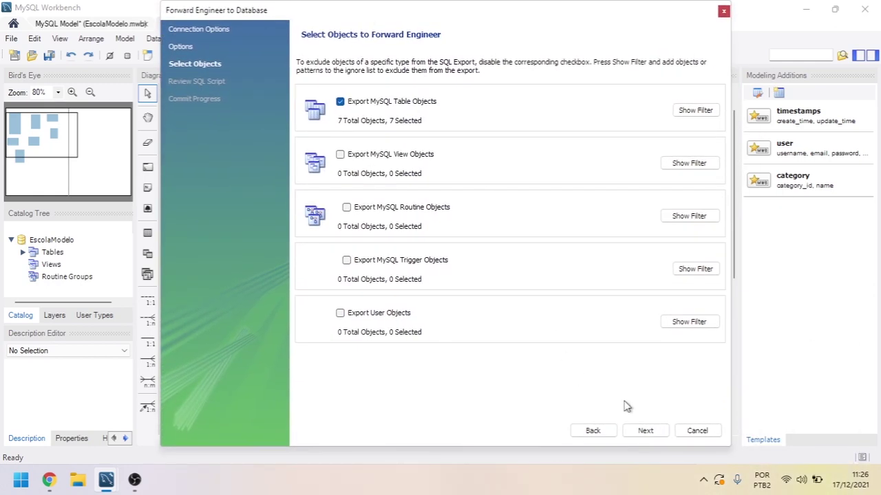
pyautogui.click(640, 429)
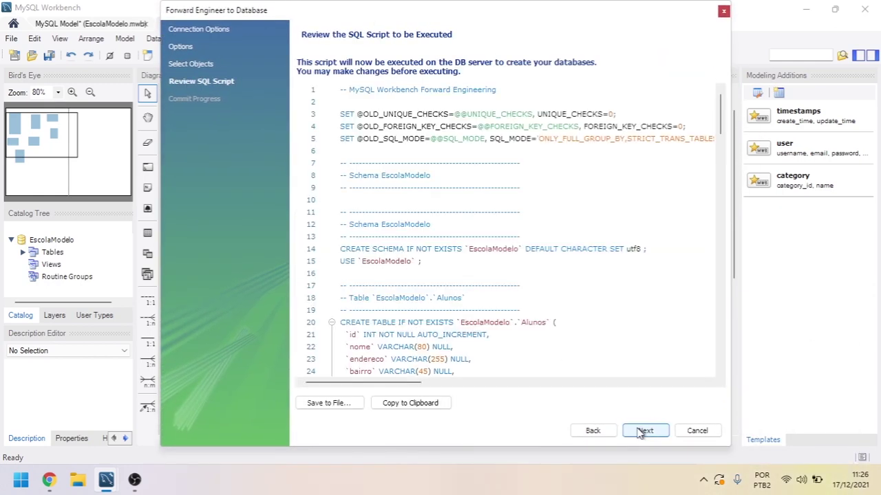
# Step: Review the generated SQL script for the EscolaModelo schema, its tables and foreign key constraints through to the end
pyautogui.scroll(-12, 548, 172)
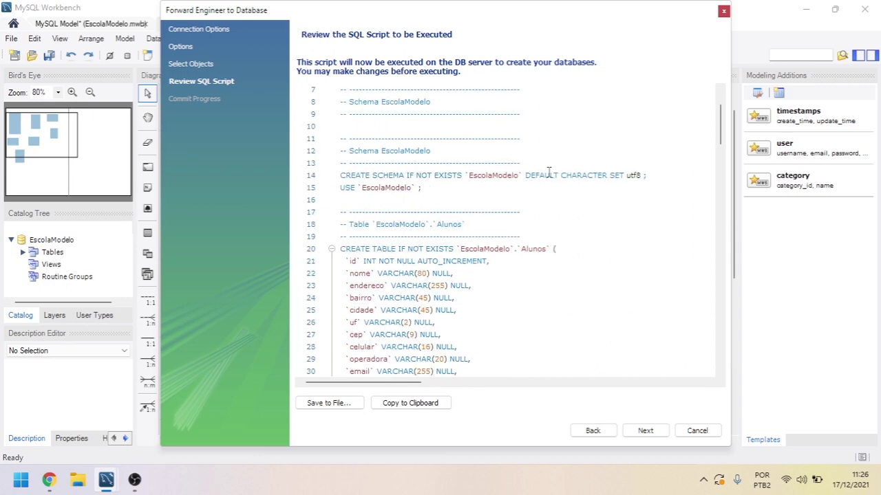
pyautogui.scroll(-13, 548, 172)
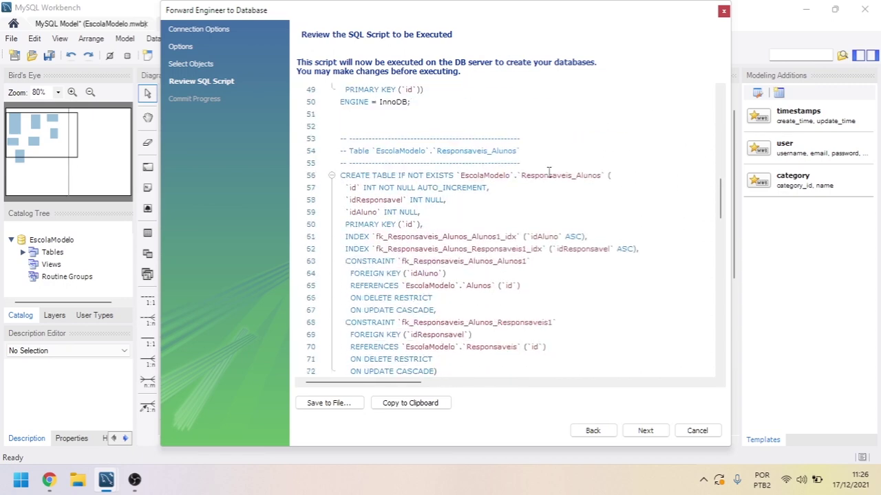
pyautogui.scroll(-12, 548, 172)
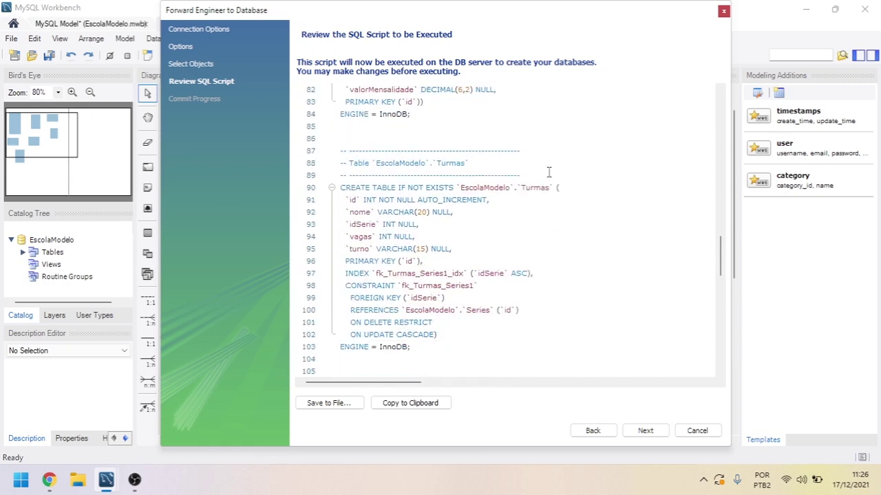
pyautogui.scroll(-7, 549, 172)
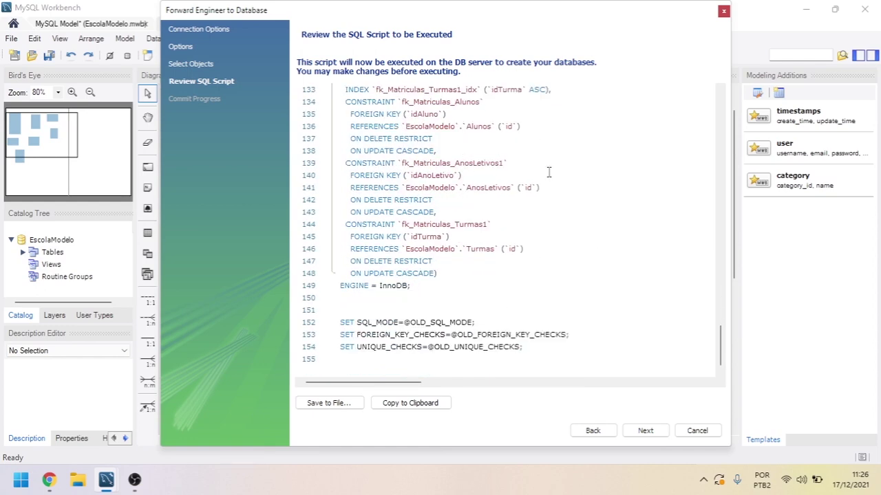
# Step: Execute the reviewed SQL script on the database server and close the forward engineering wizard
pyautogui.scroll(20, 549, 172)
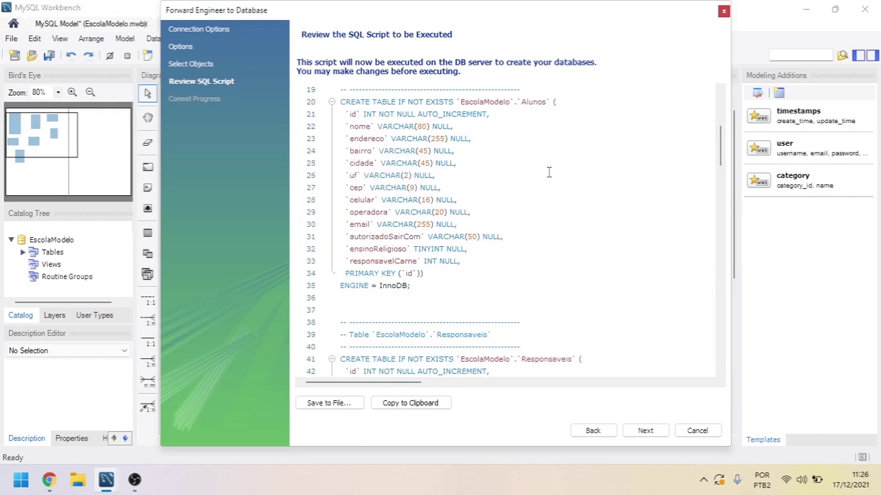
pyautogui.scroll(6, 549, 172)
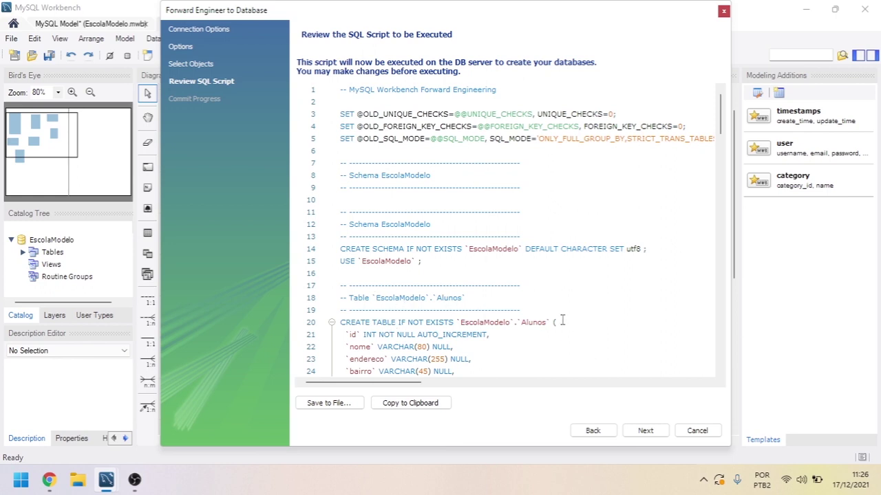
pyautogui.click(646, 431)
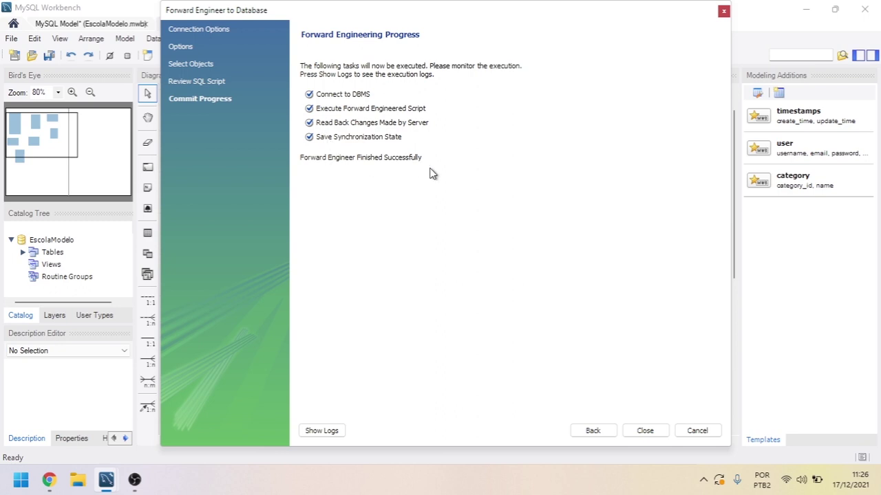
pyautogui.click(645, 431)
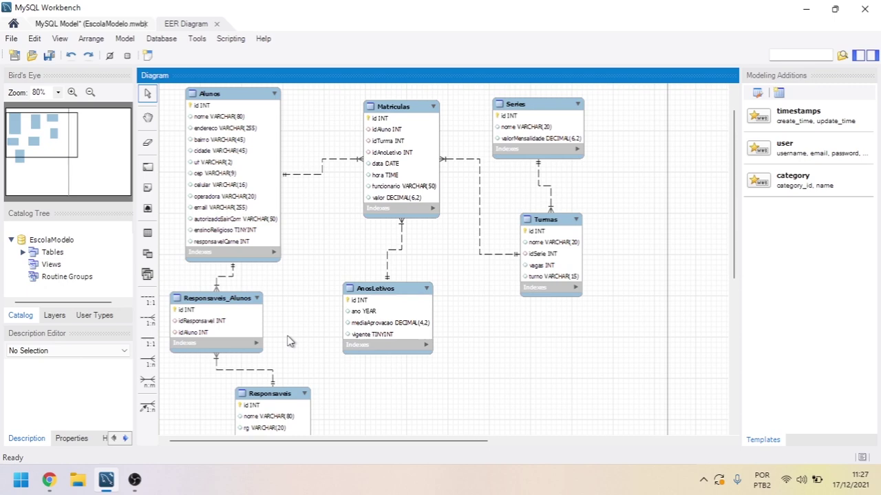
# Step: Switch to Chrome, load localhost/phpmyadmin and open the structure of the escolamodelo database
pyautogui.click(49, 480)
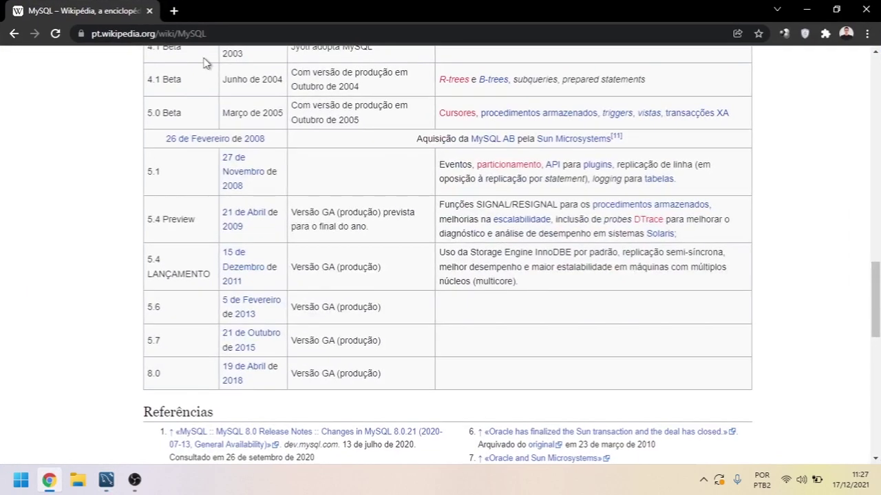
pyautogui.click(170, 34)
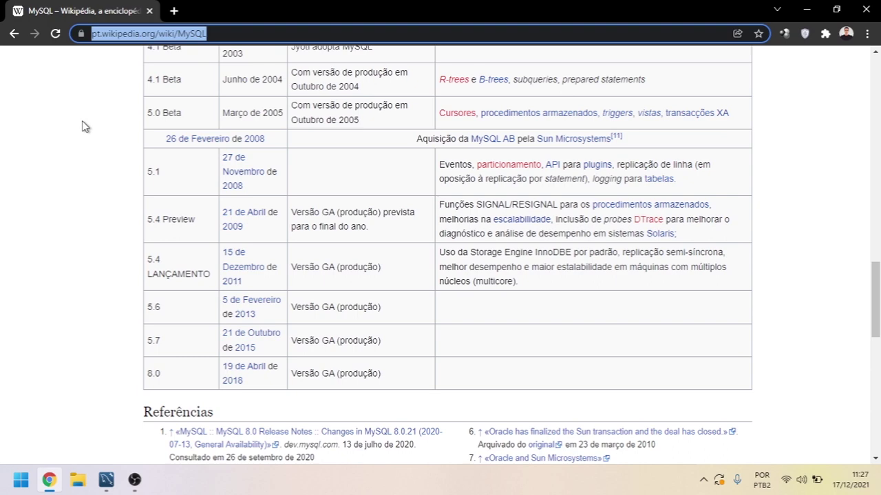
pyautogui.write('localhost/')
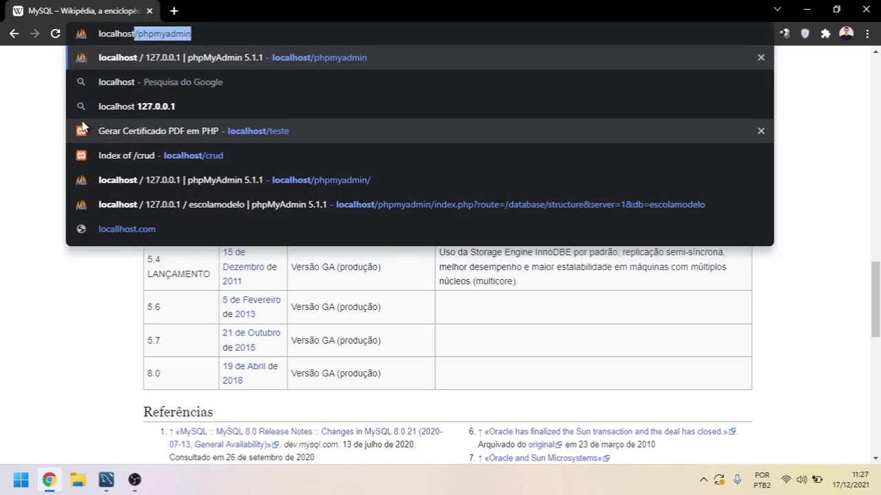
pyautogui.write('phpmys')
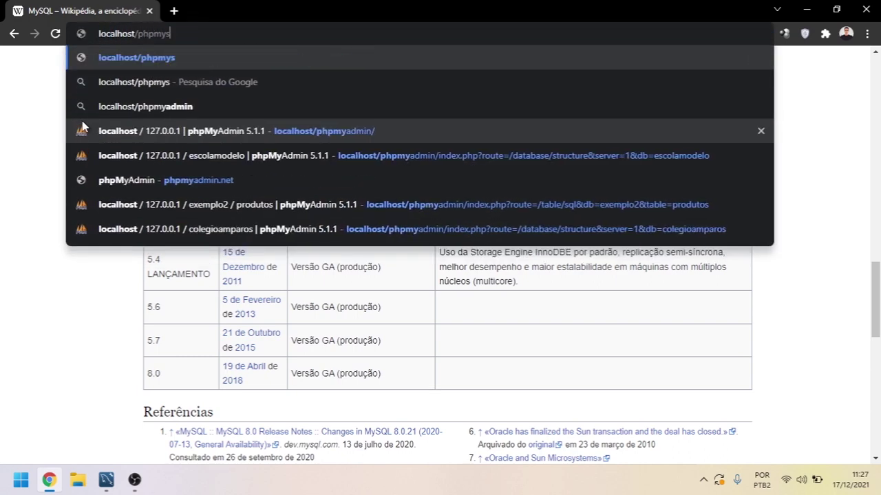
pyautogui.press('BackSpace')
pyautogui.write('admin')
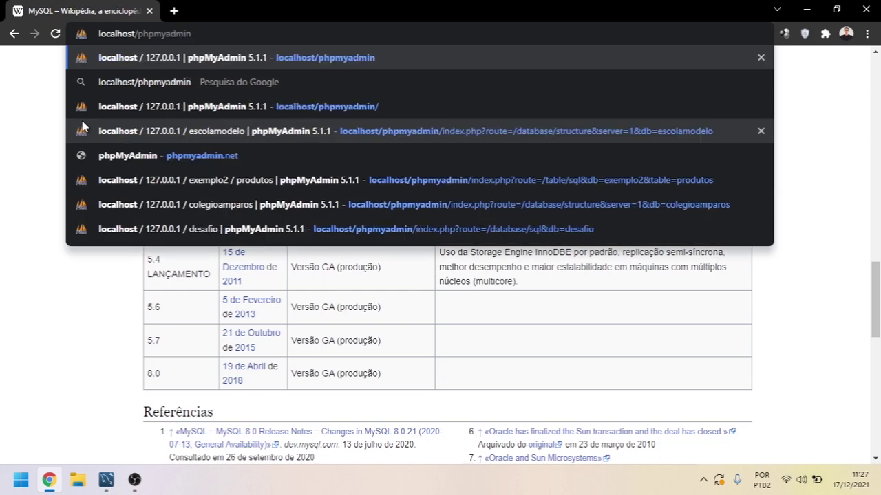
pyautogui.moveTo(191, 33); pyautogui.dragTo(98, 31)
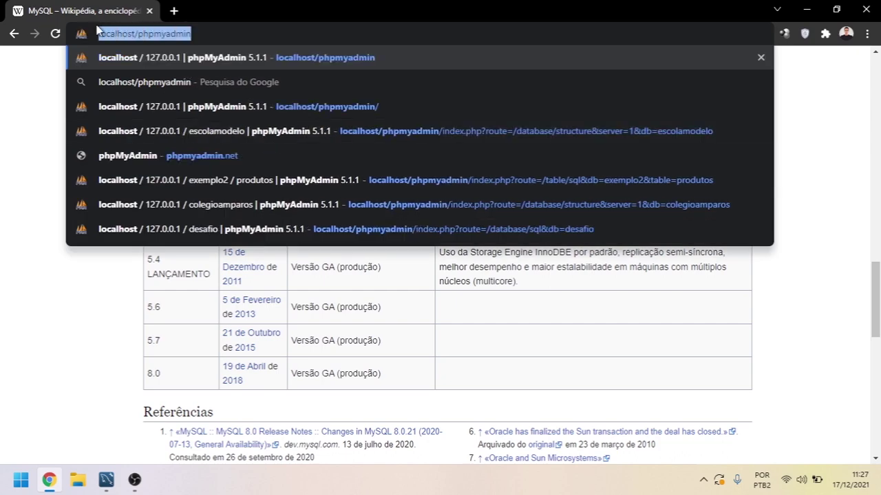
pyautogui.press('Return')
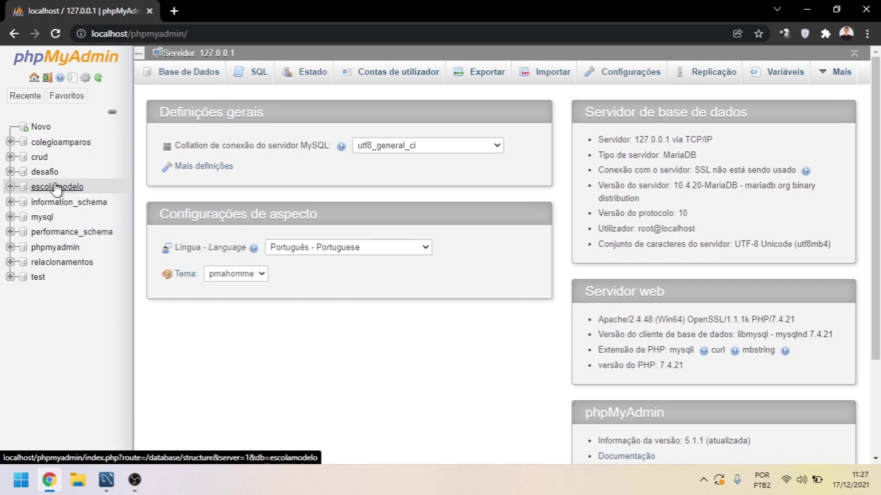
pyautogui.click(58, 187)
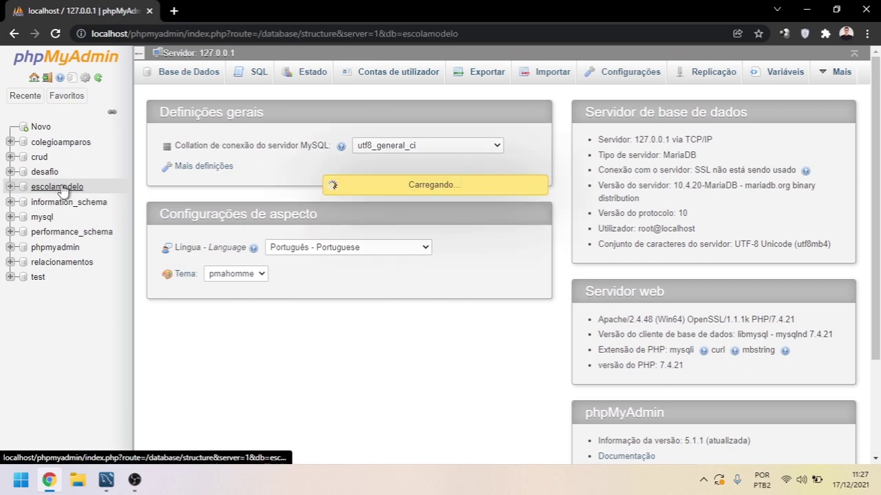